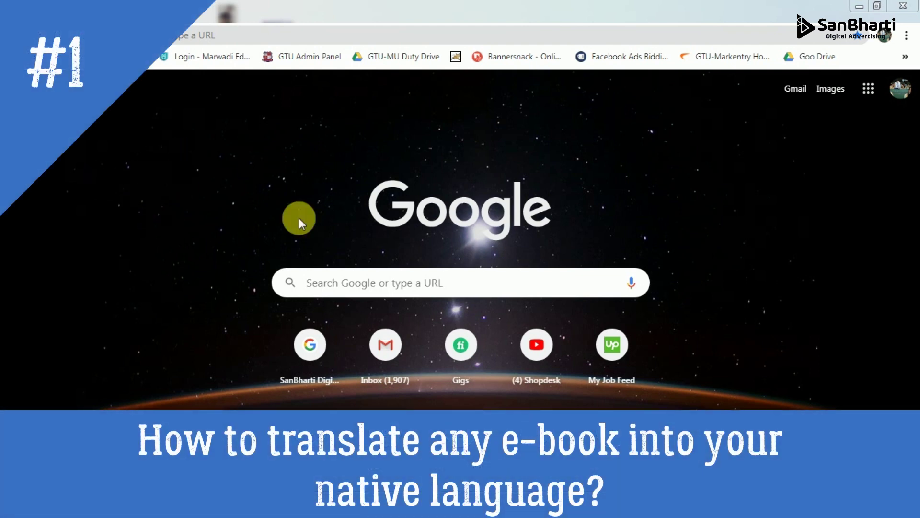
Search 'Download free english book' and open the free e-book result in a new tab.
left_click(374, 35)
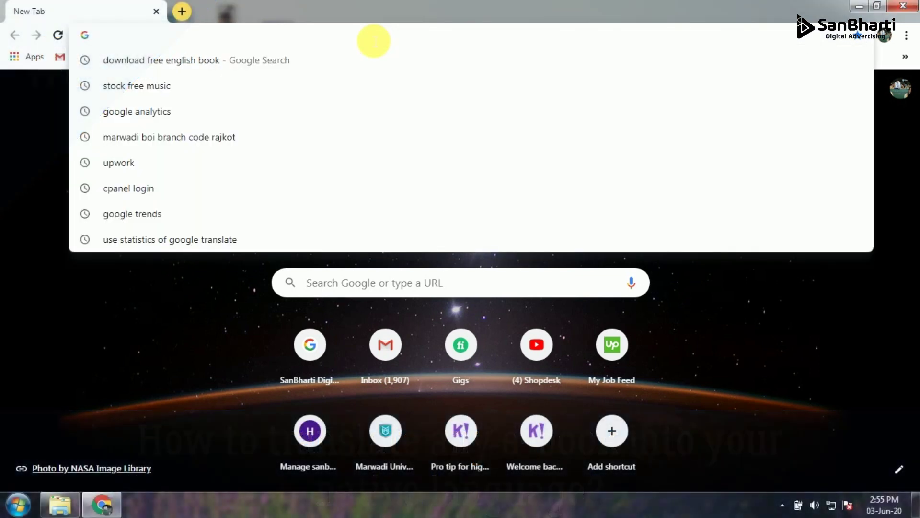
type("Download free english book")
key("Return")
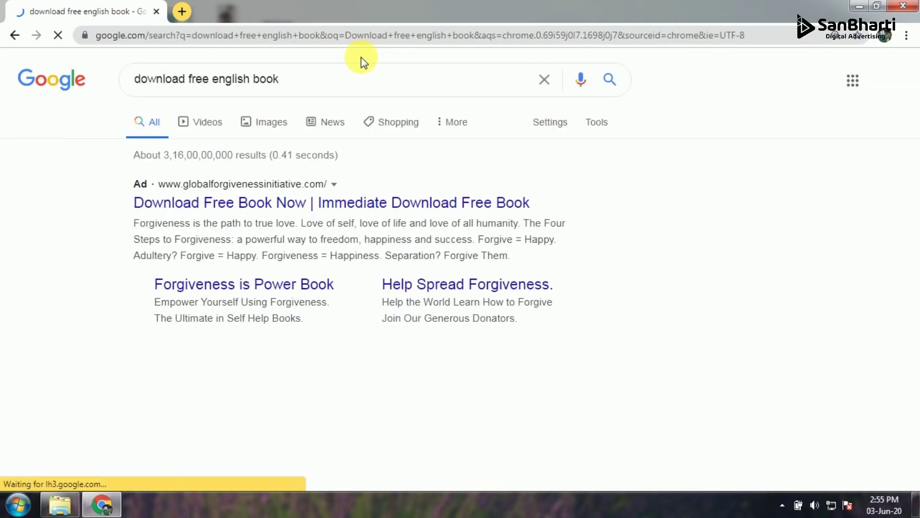
right_click(266, 203)
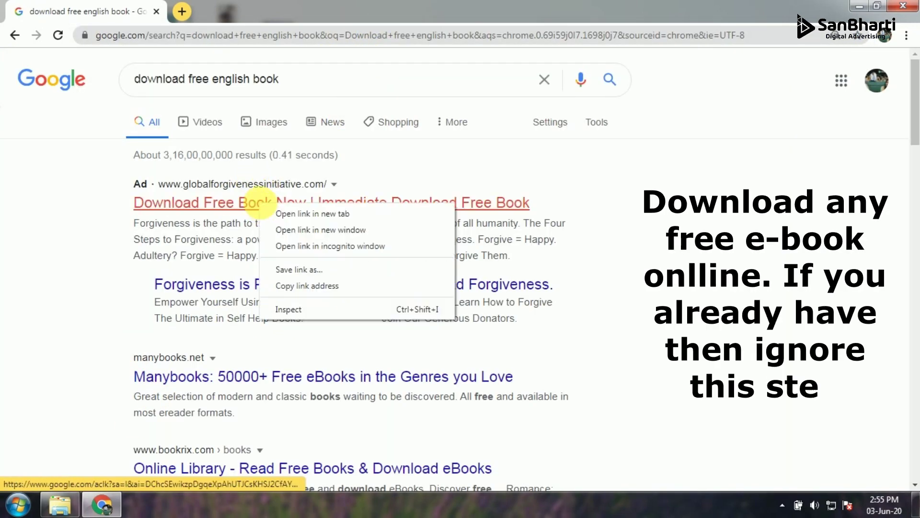
left_click(318, 212)
left_click(216, 12)
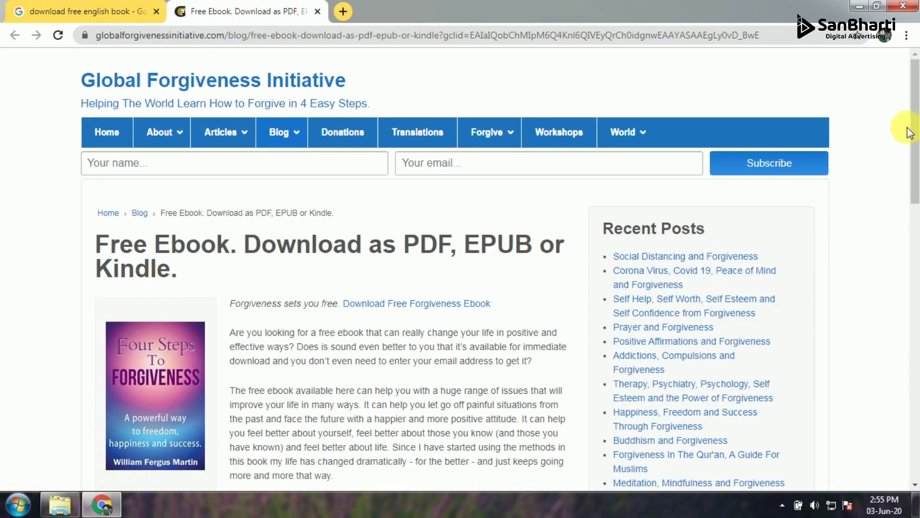
mouse_move(916, 87)
left_mouse_down()
mouse_move(917, 158)
mouse_move(917, 86)
left_mouse_up()
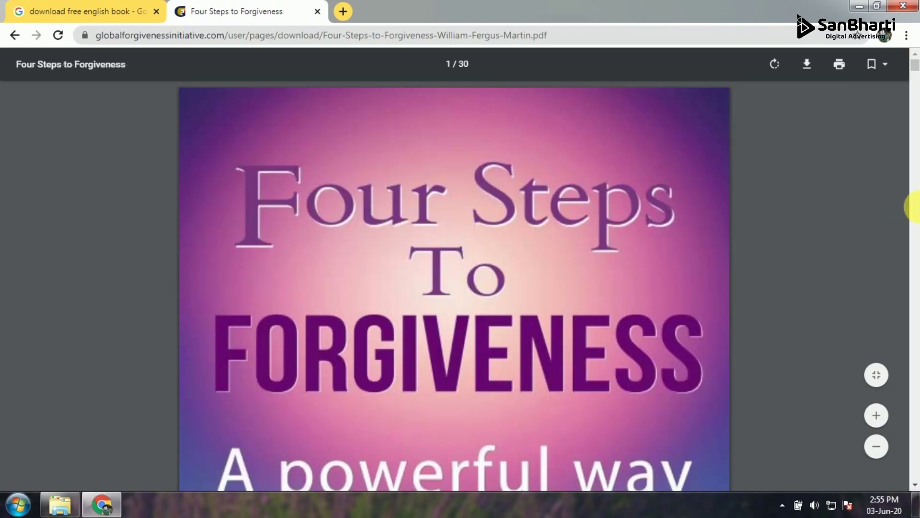
scroll(912, 207, "down", 5)
scroll(912, 207, "down", 5)
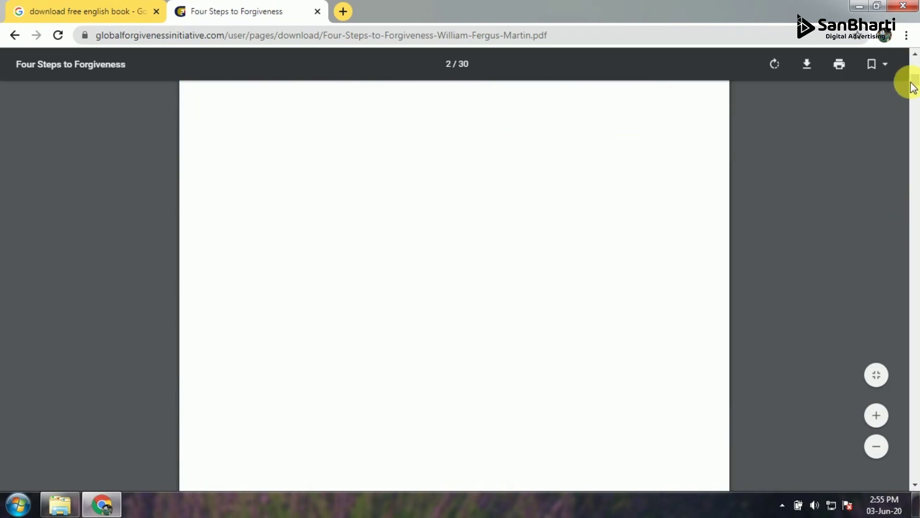
mouse_move(915, 93)
left_mouse_down()
mouse_move(914, 128)
mouse_move(915, 58)
left_mouse_up()
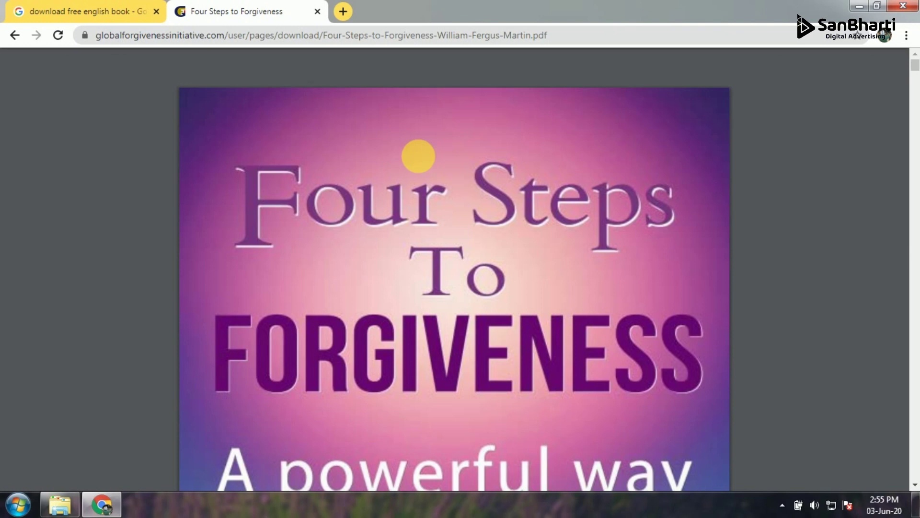
Save the Four Steps to Forgiveness PDF to the Desktop.
key("ctrl+s")
left_click(259, 208)
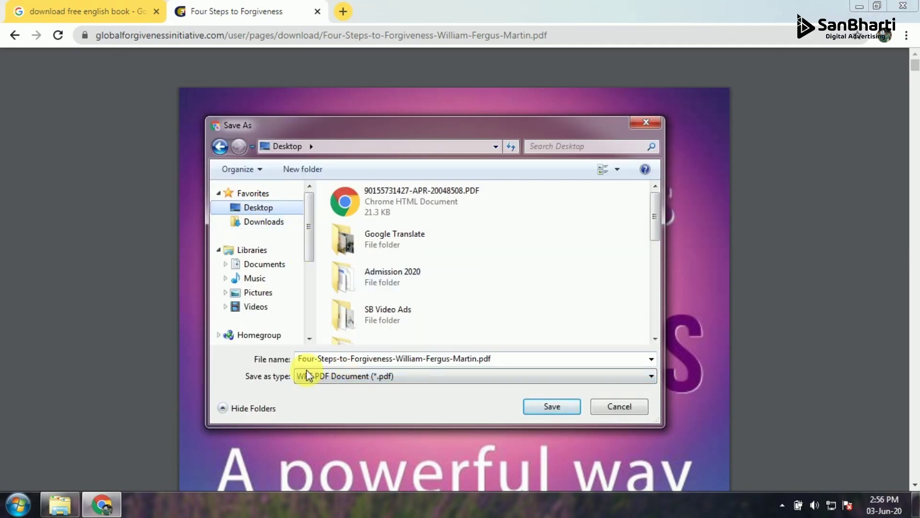
left_click(543, 406)
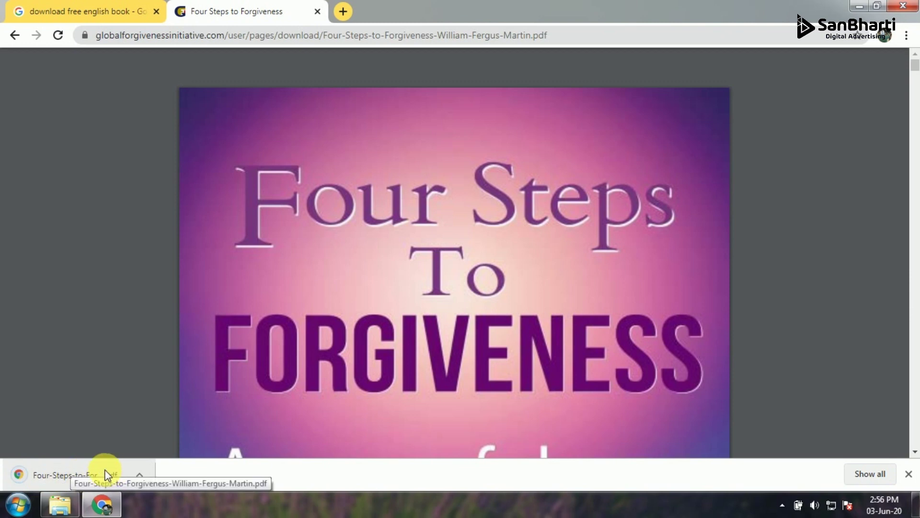
Close the online PDF tab and reopen the saved copy from the Desktop in Chrome.
left_click(318, 12)
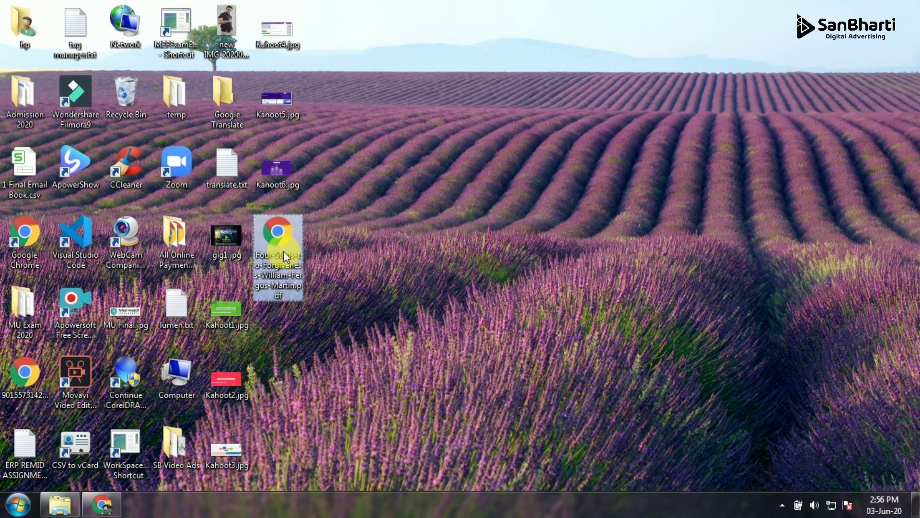
double_click(279, 248)
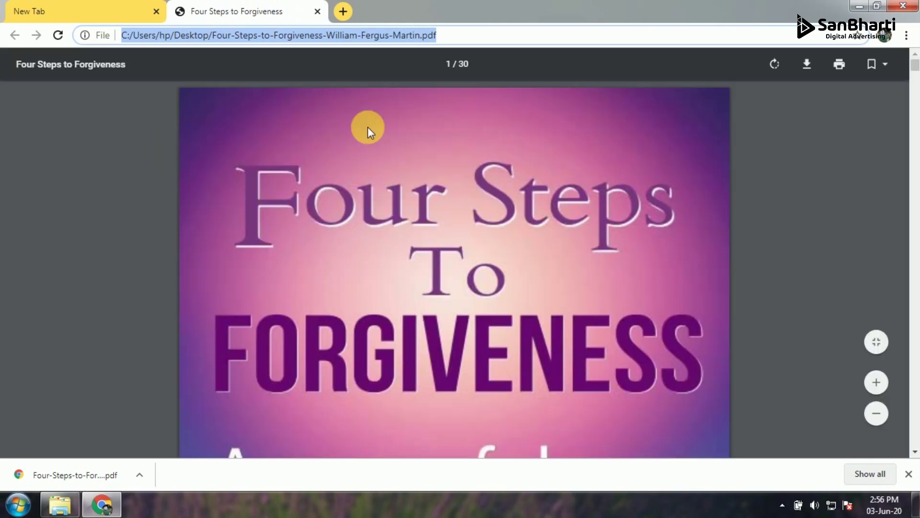
left_click_drag(441, 66, 487, 64)
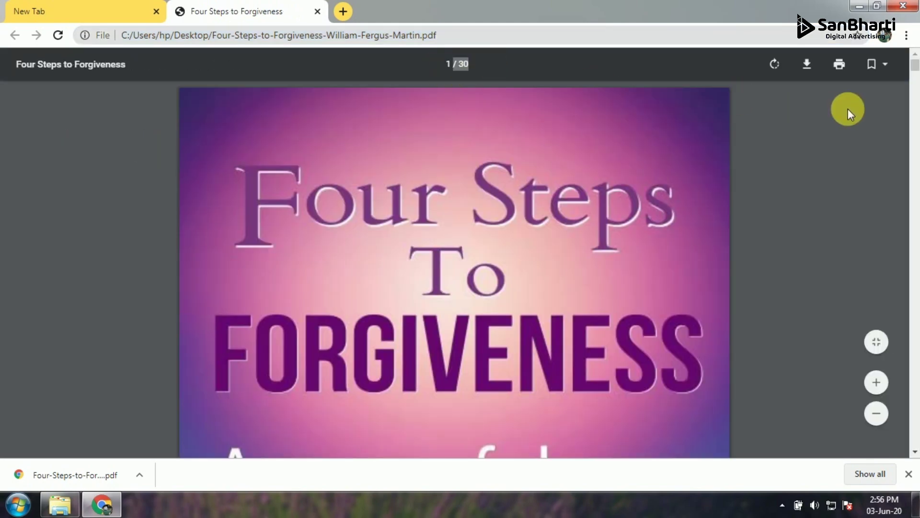
left_click_drag(914, 72, 915, 209)
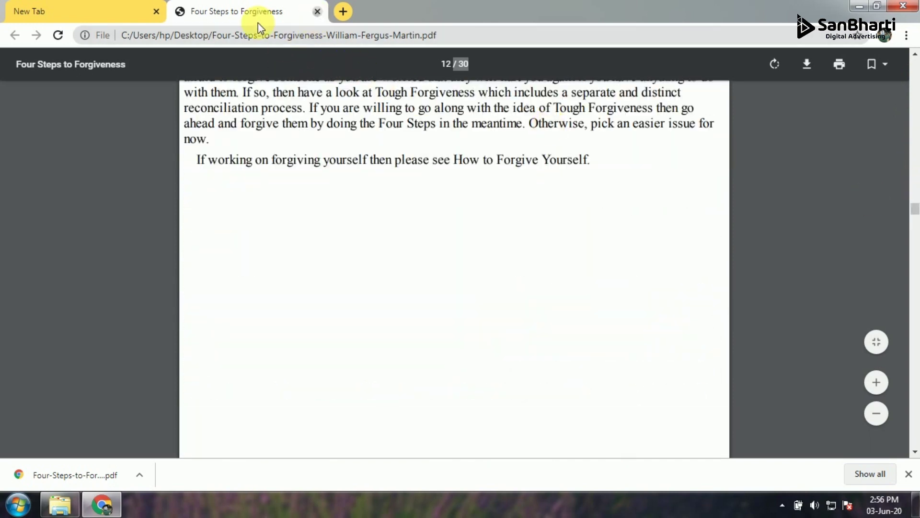
middle_click(258, 15)
type("google tra")
Search for 'google translate' and open the translate.google.co.in result.
key("Return")
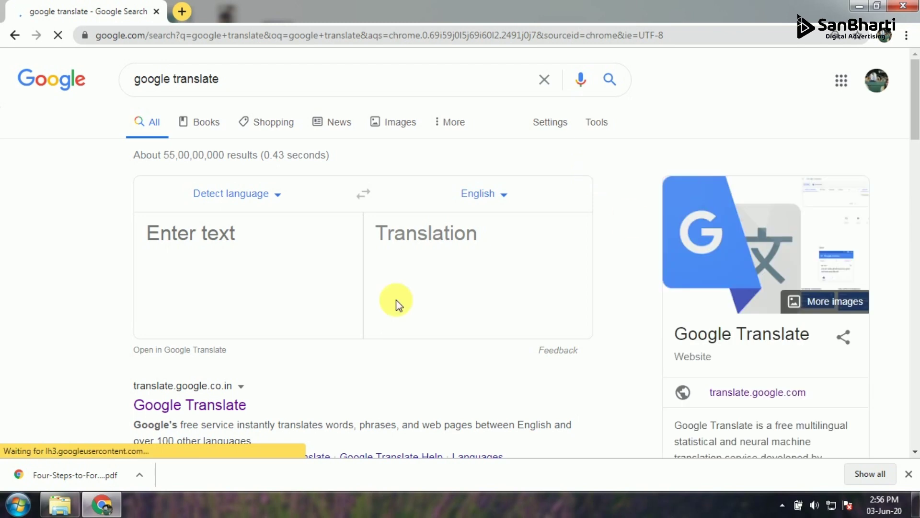
left_click(256, 236)
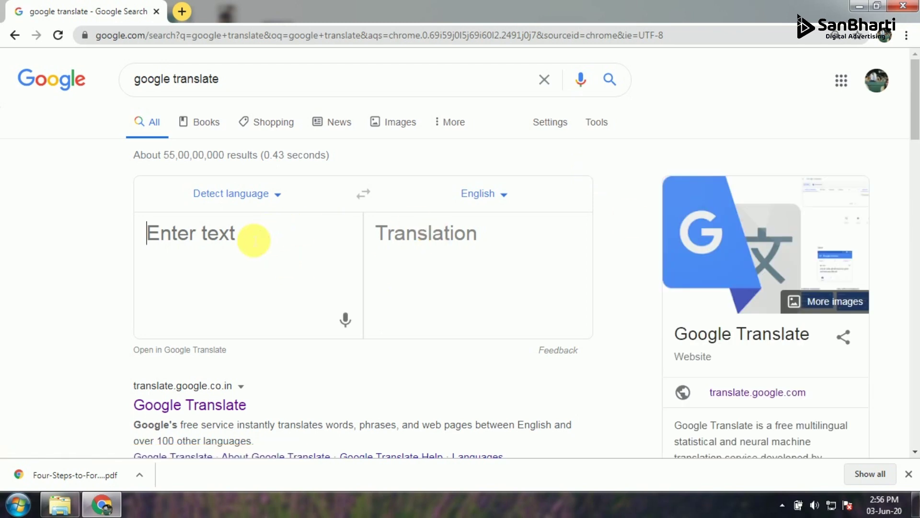
left_click(511, 200)
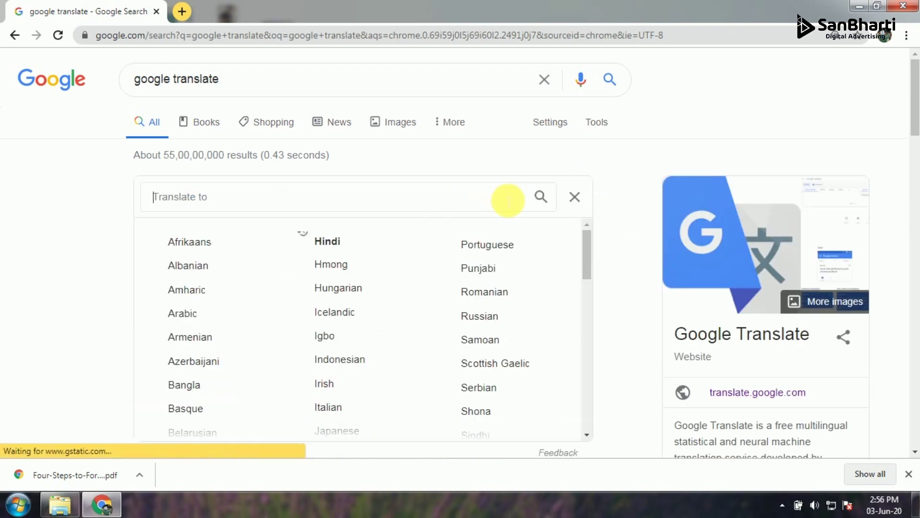
left_click(575, 197)
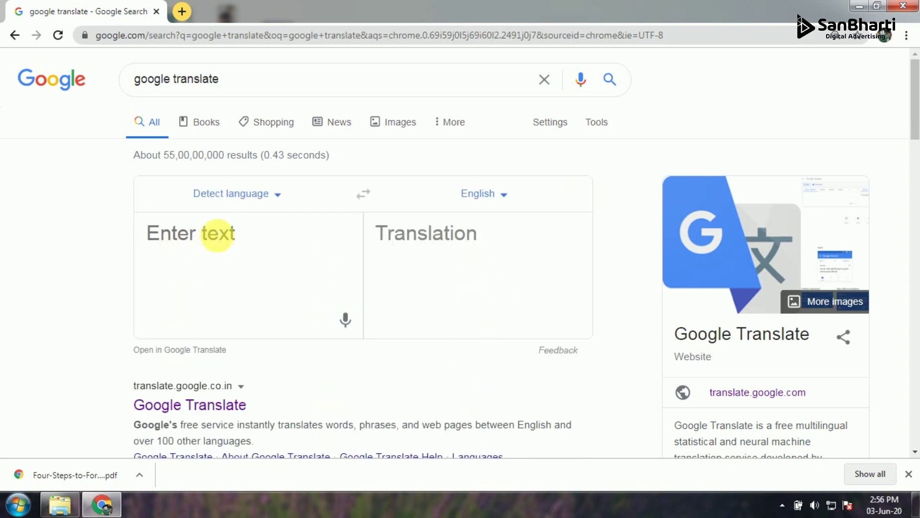
scroll(913, 119, "down", 2)
scroll(791, 287, "down", 1)
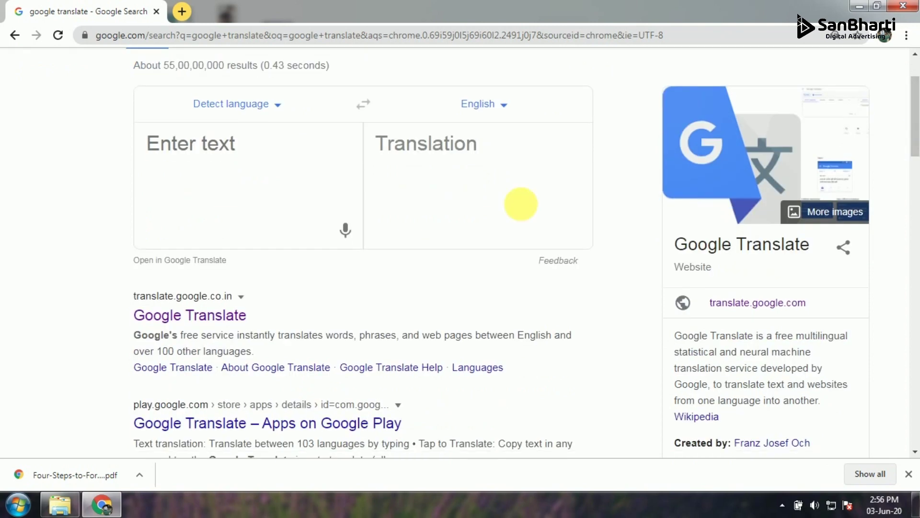
left_click(202, 317)
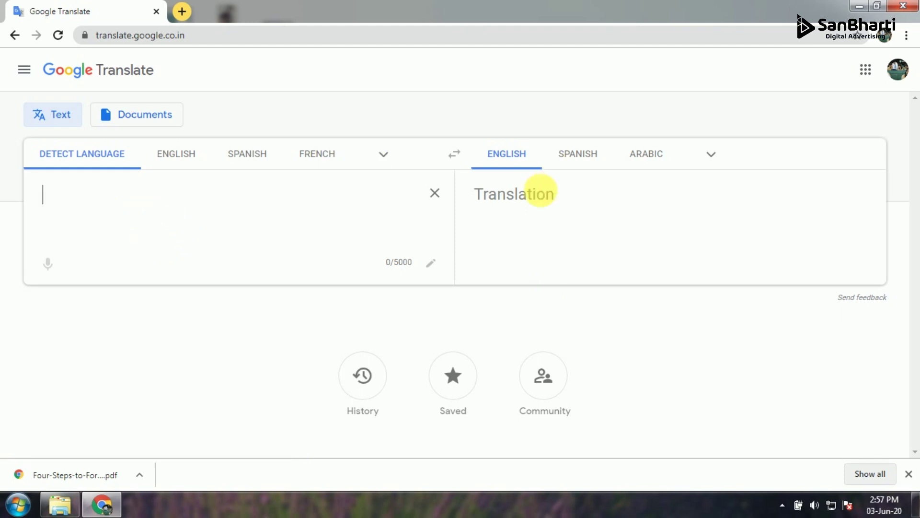
Look over the source and target language lists, then select the Documents mode.
left_click(710, 152)
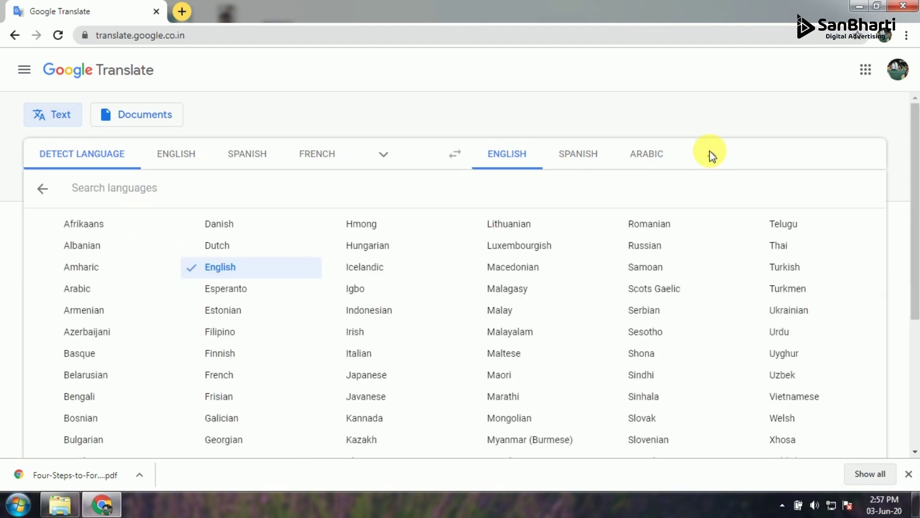
left_click(710, 154)
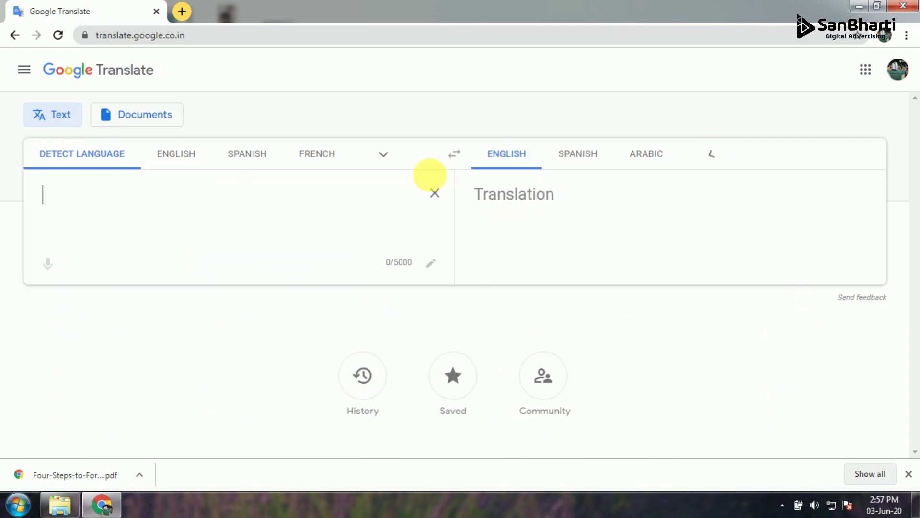
left_click(382, 154)
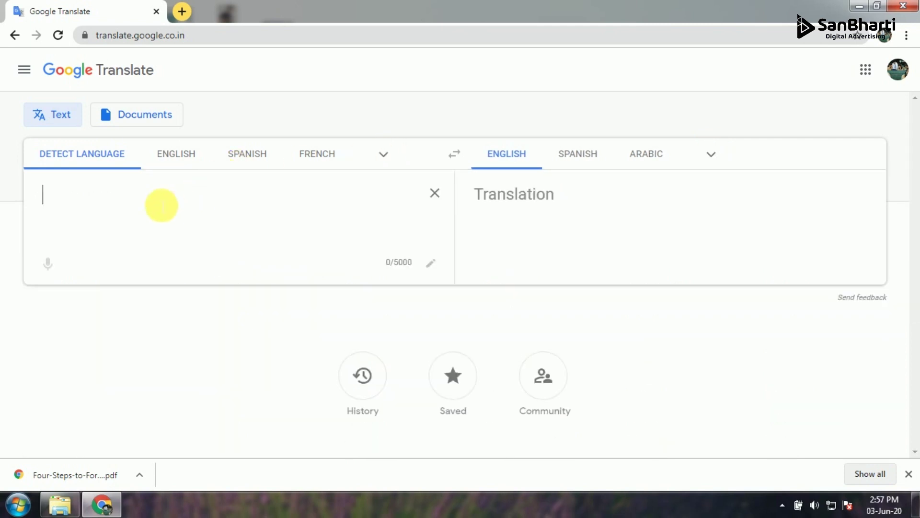
left_click(129, 123)
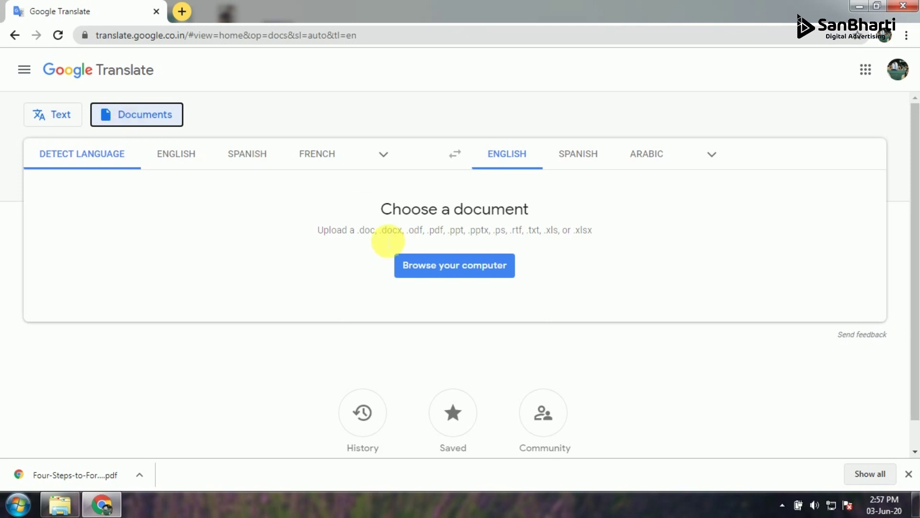
Upload the Four-Steps-to-Forgiveness PDF from the Desktop for document translation.
mouse_move(403, 210)
left_mouse_down()
mouse_move(351, 251)
mouse_move(399, 233)
left_mouse_up()
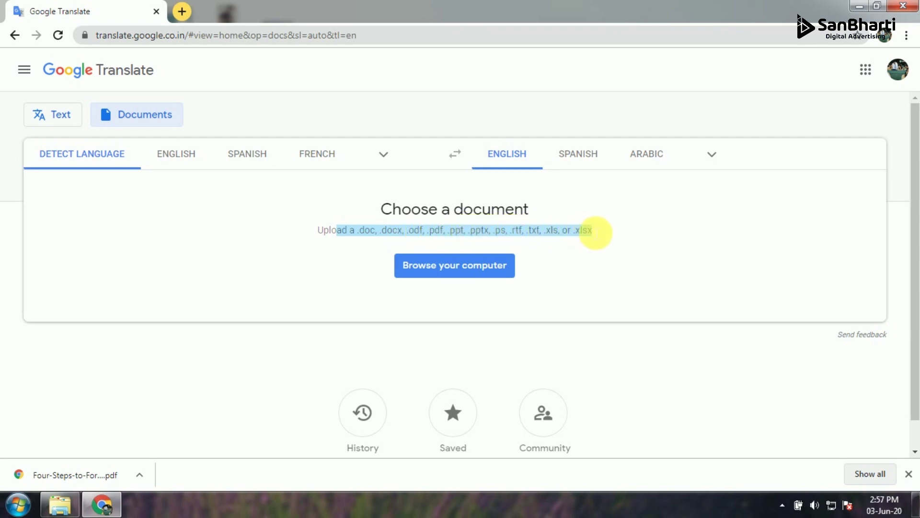
left_click(590, 220)
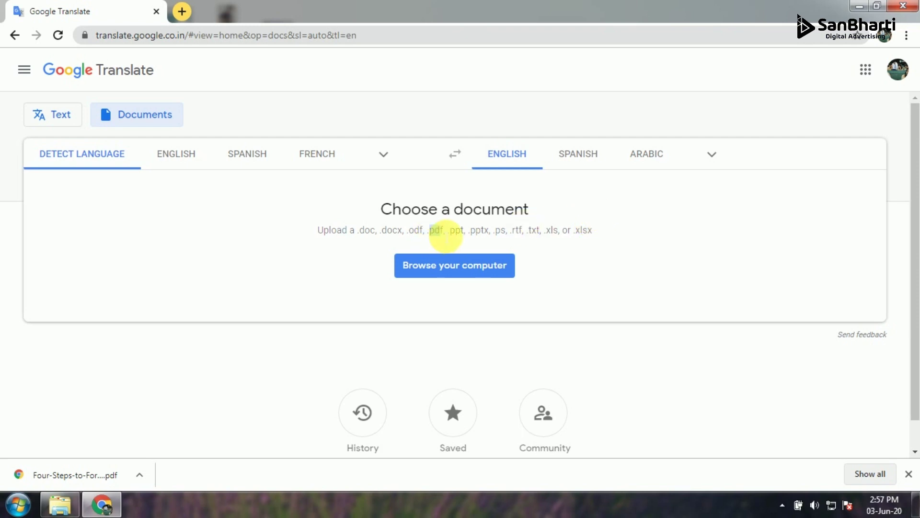
left_click(436, 268)
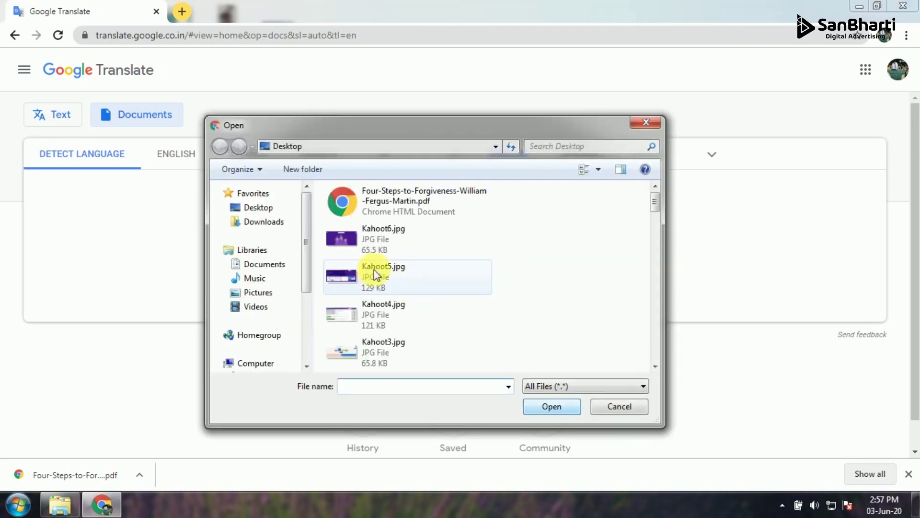
left_click(379, 210)
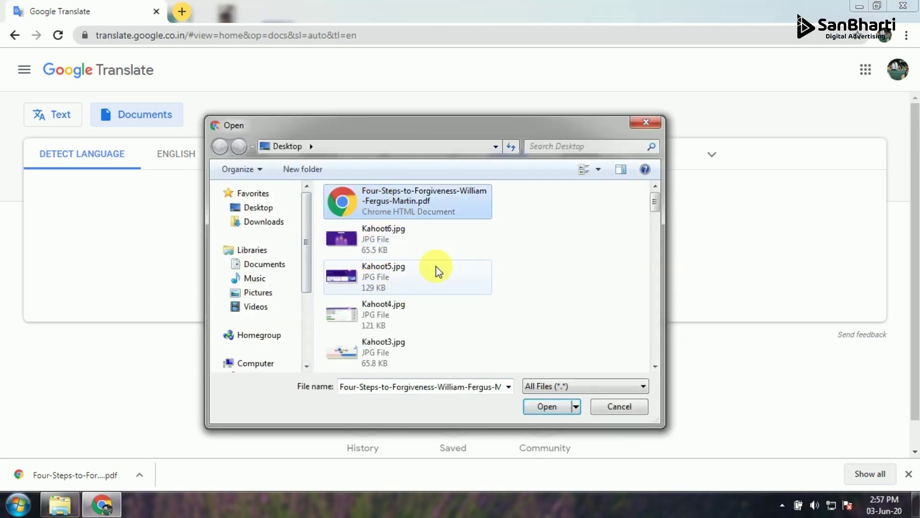
left_click(544, 406)
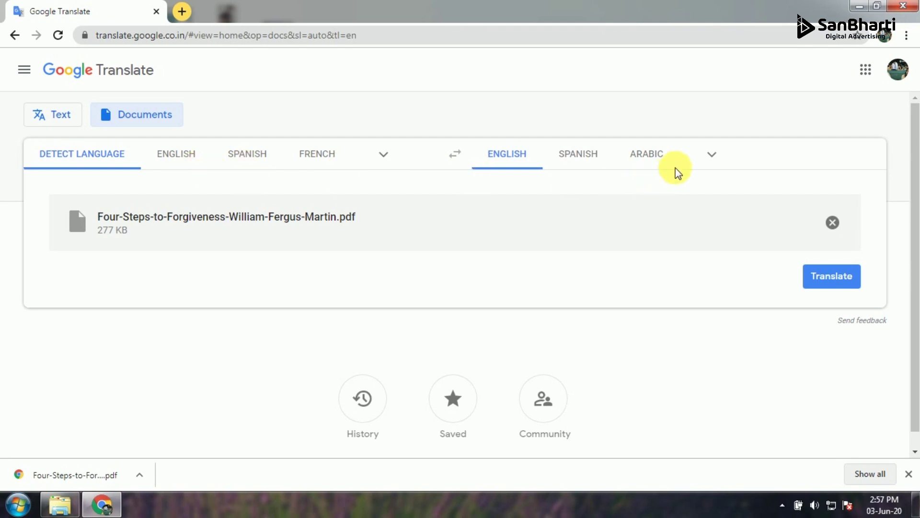
Set the target language to Hindi and translate the uploaded PDF.
left_click(712, 154)
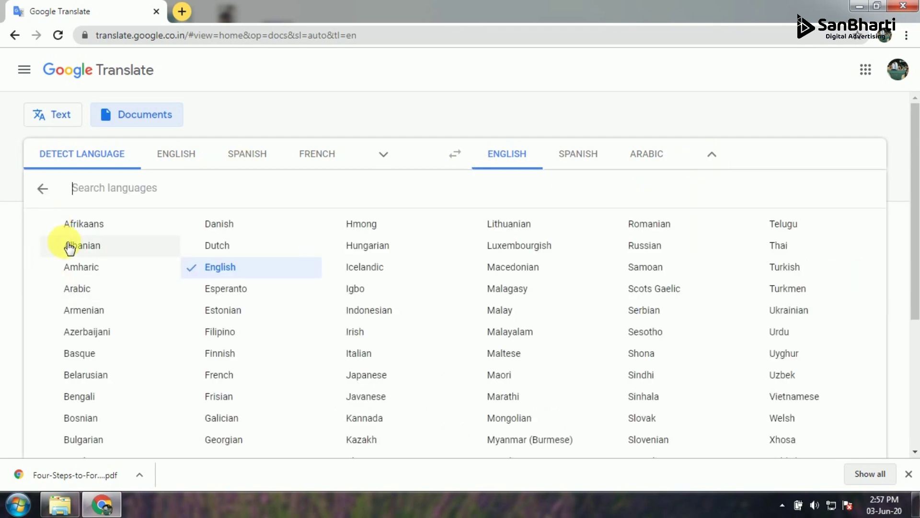
type("h")
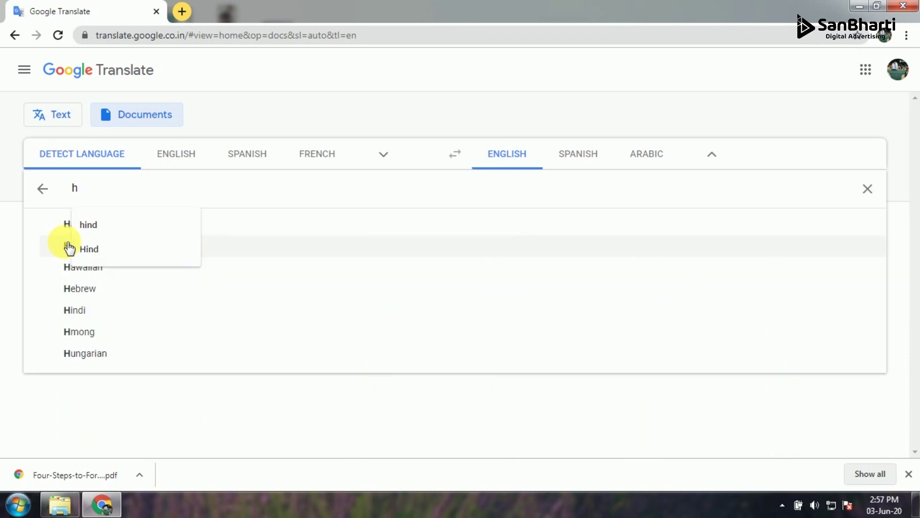
type("in")
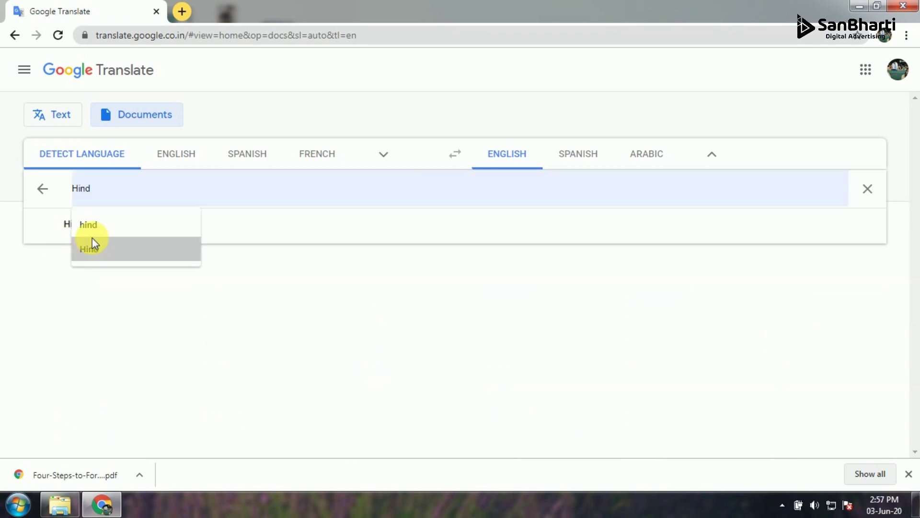
left_click(67, 224)
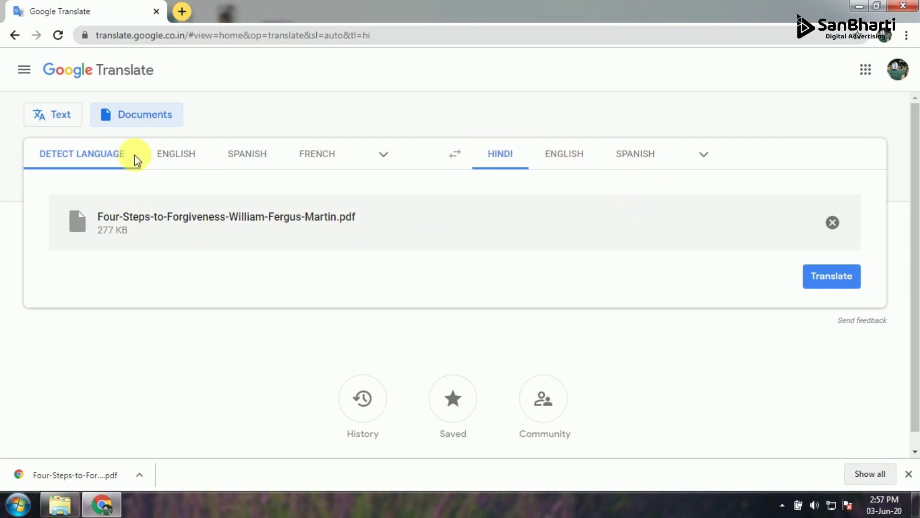
left_click(831, 276)
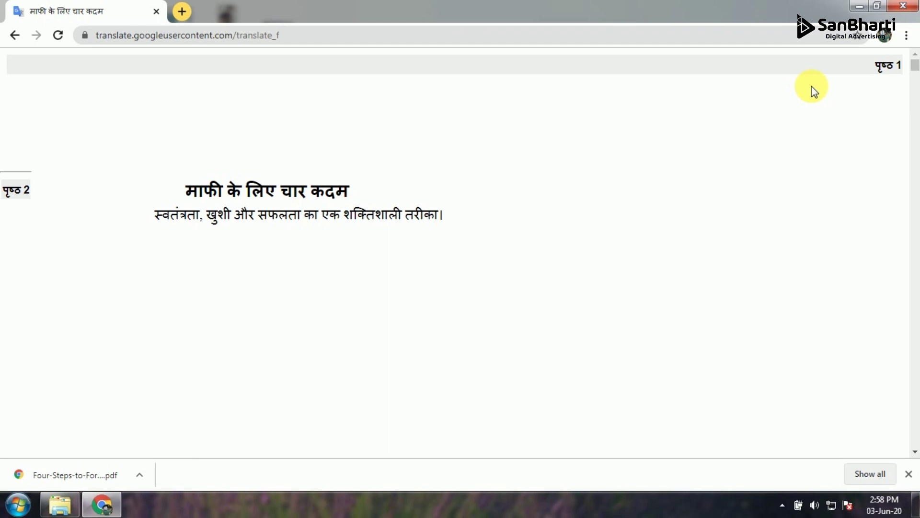
left_click_drag(915, 448, 915, 451)
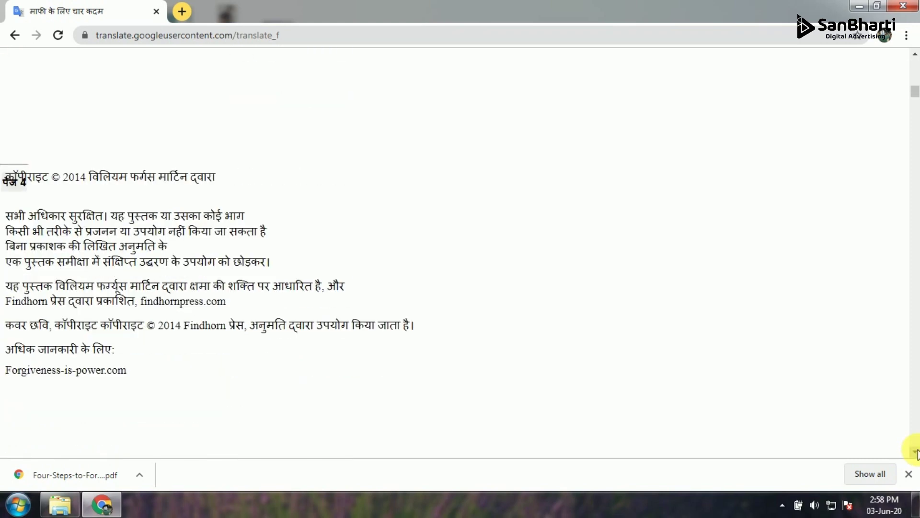
left_click_drag(915, 452, 916, 451)
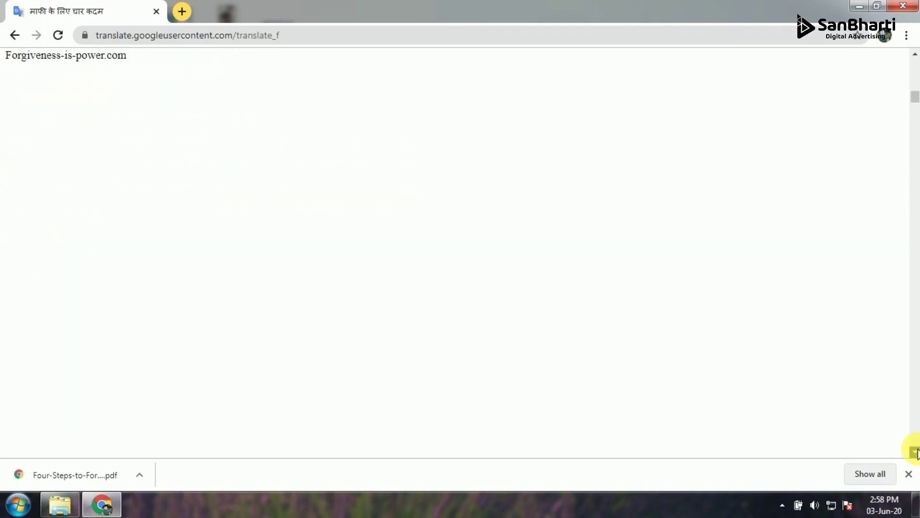
left_click_drag(915, 452, 916, 452)
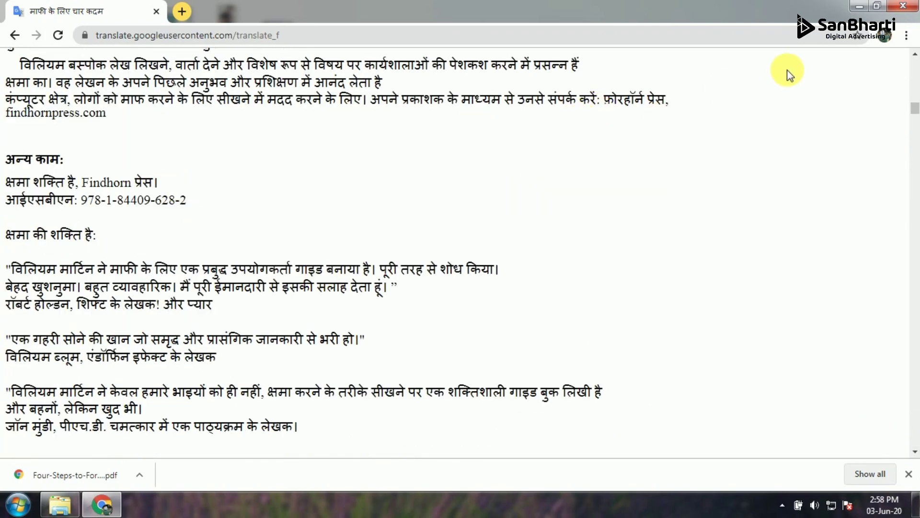
left_click_drag(915, 109, 916, 127)
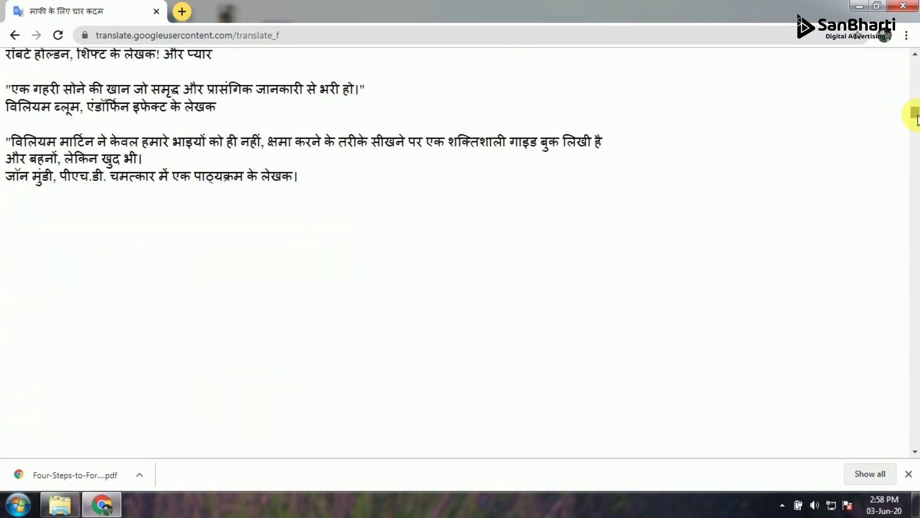
left_click_drag(915, 125, 915, 175)
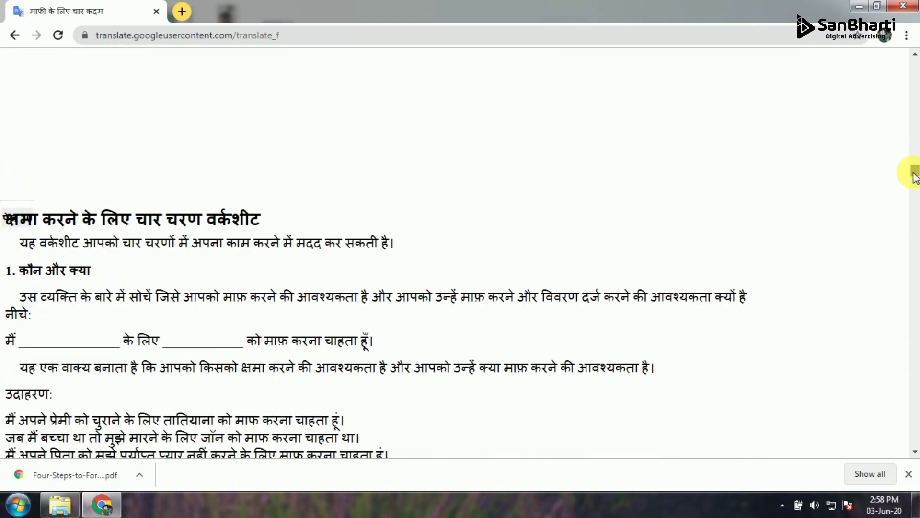
left_click_drag(915, 175, 911, 302)
left_click_drag(452, 304, 227, 57)
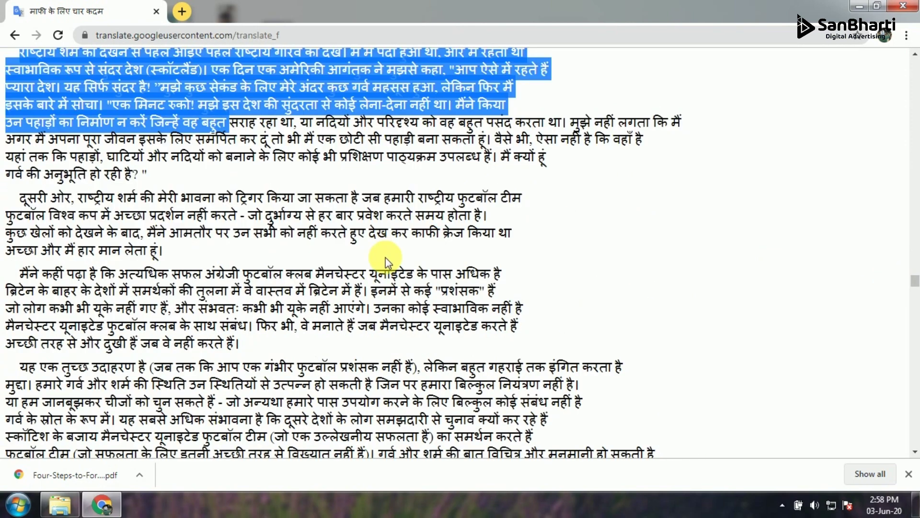
Select and copy all the Hindi translated text, then bring up the Start menu.
left_click(294, 189)
key("ctrl+a")
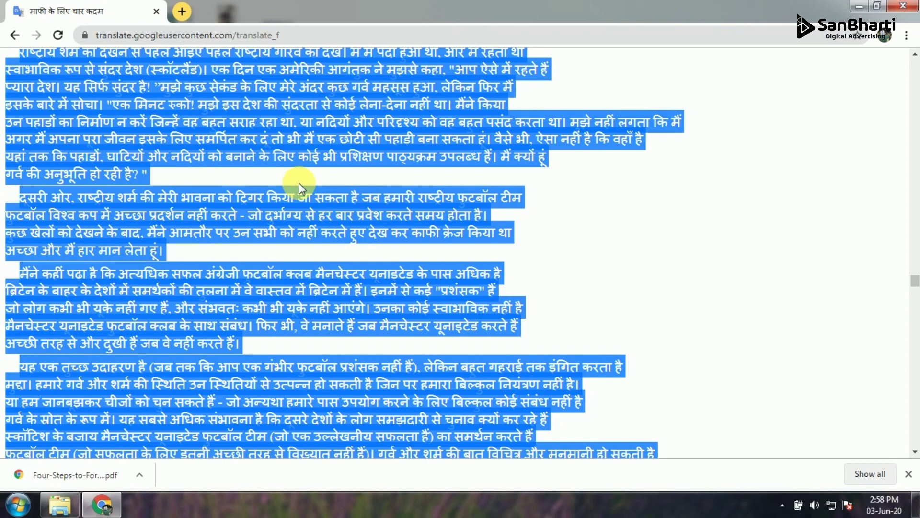
left_click(211, 158)
key("ctrl+a")
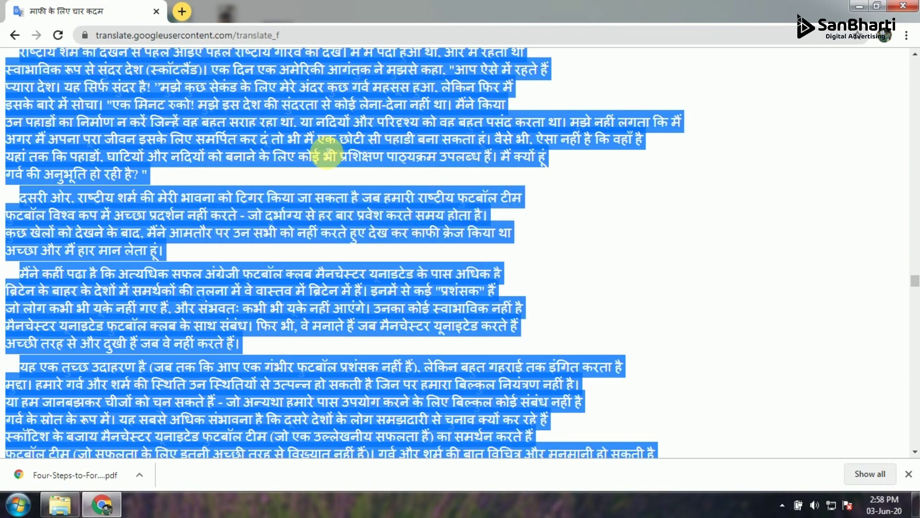
left_click(17, 505)
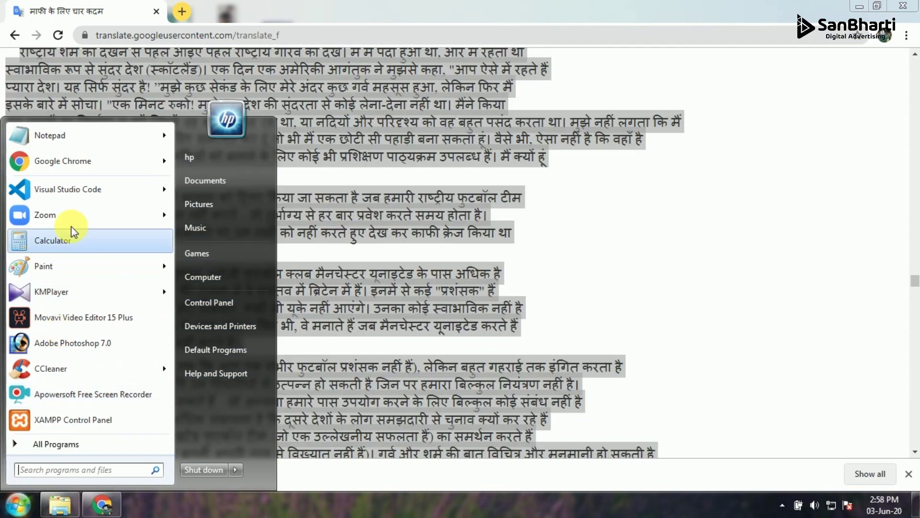
Launch Notepad maximized and paste in the Hindi translation.
left_click(57, 138)
double_click(411, 276)
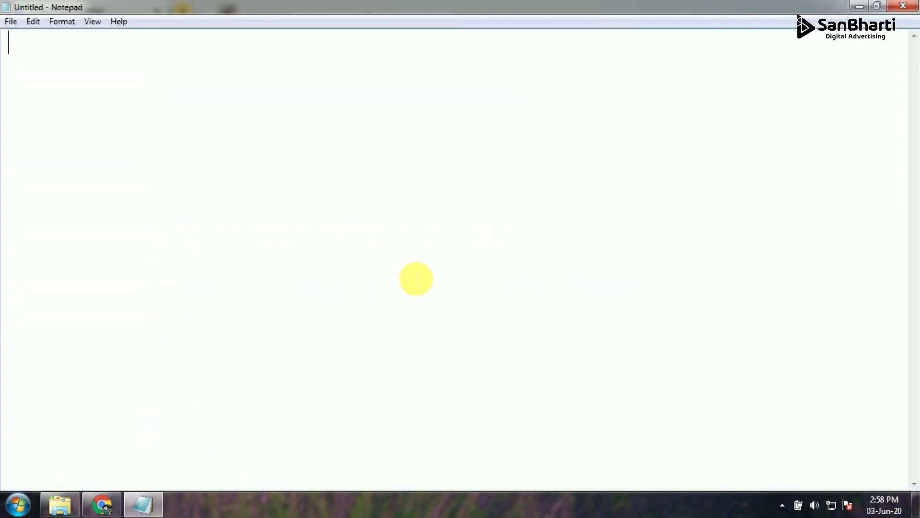
key("ctrl+v")
left_click(519, 209)
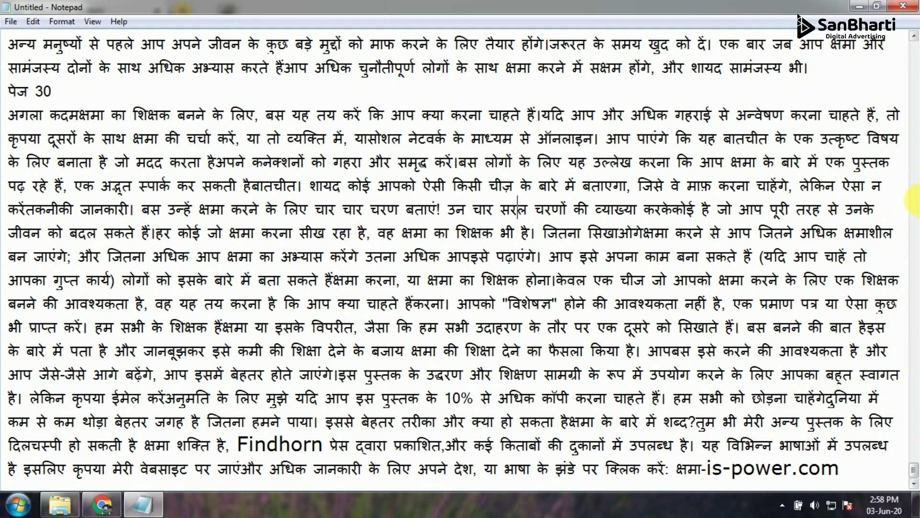
scroll(913, 196, "up", 10)
scroll(912, 196, "up", 10)
scroll(912, 195, "up", 10)
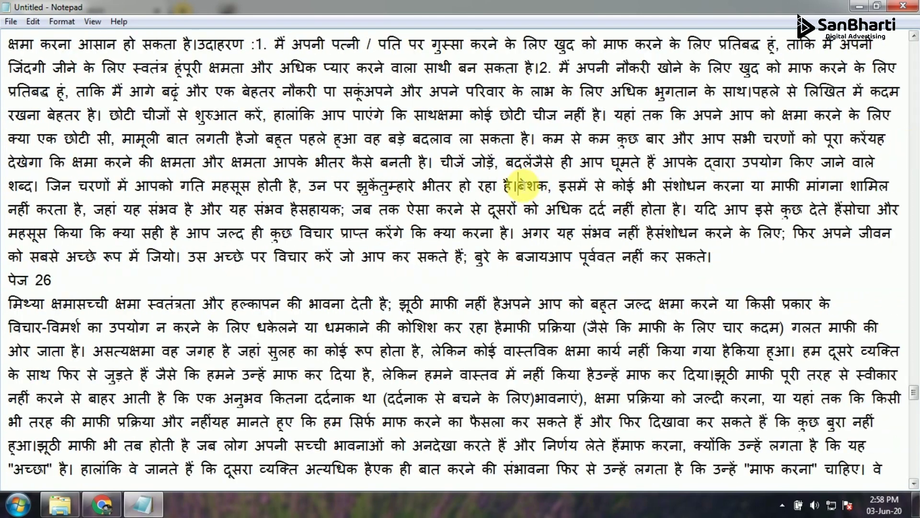
left_click_drag(912, 395, 913, 43)
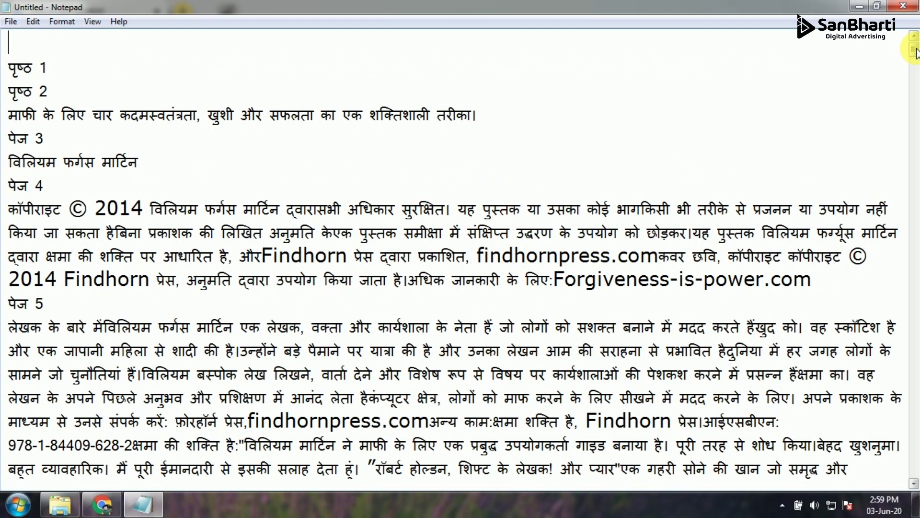
Check the text from its last page back to the top, then save it to the Desktop under a Hindi name.
key("ctrl+End")
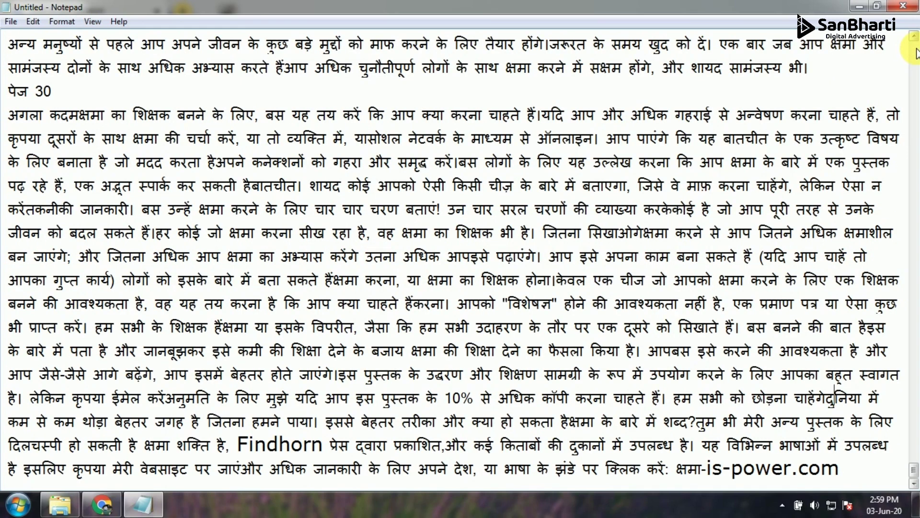
scroll(915, 50, "up", 2)
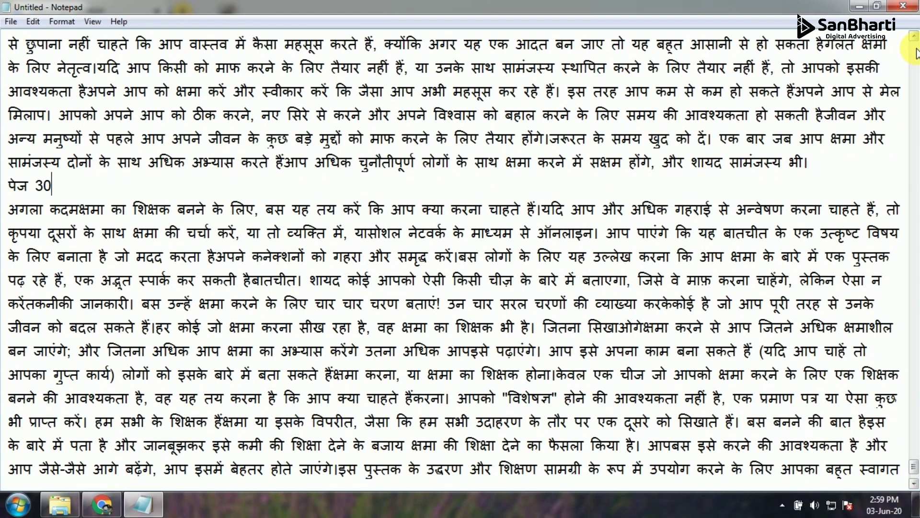
key("shift+Home")
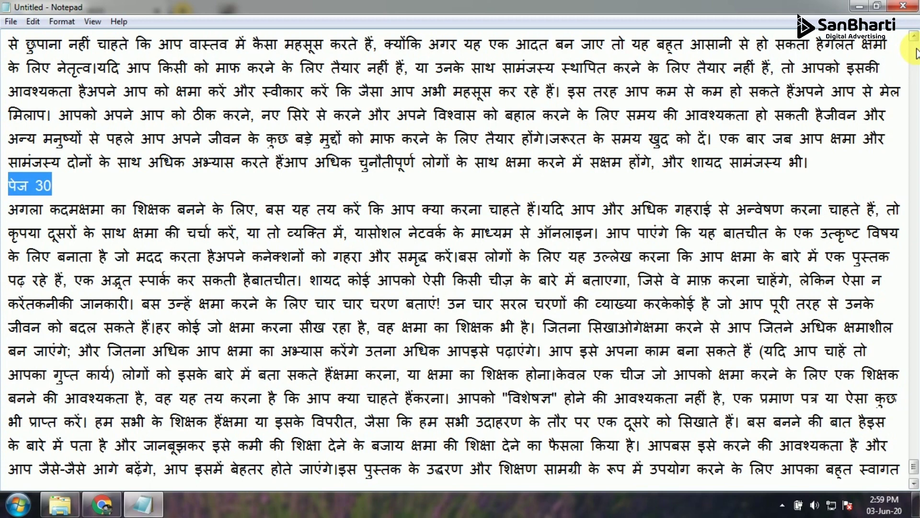
key("Down")
key("shift+Down")
key("shift+Down")
key("shift+Down")
key("shift+Down")
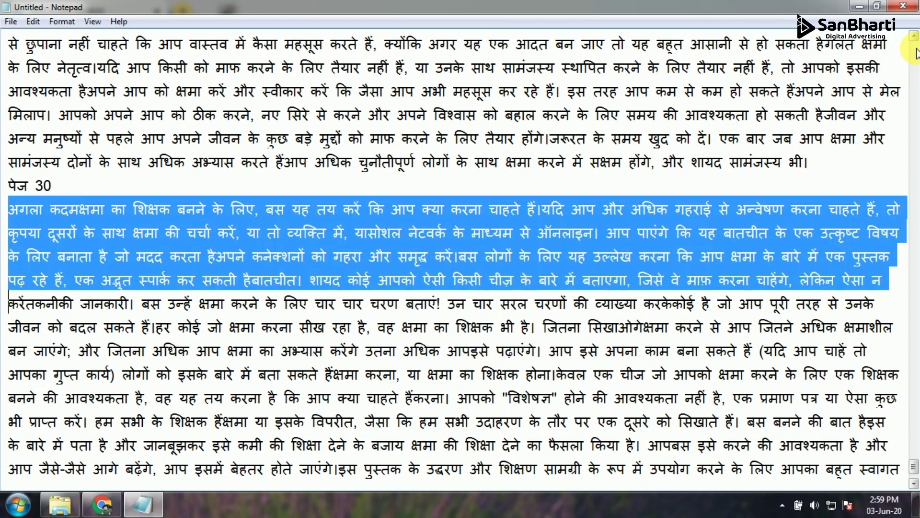
key("ctrl+Home")
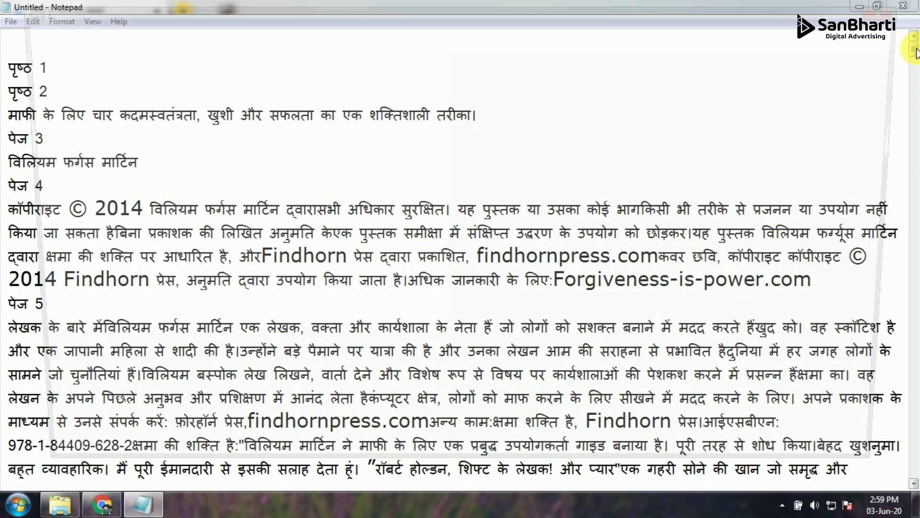
key("ctrl+s")
type("Hidni B")
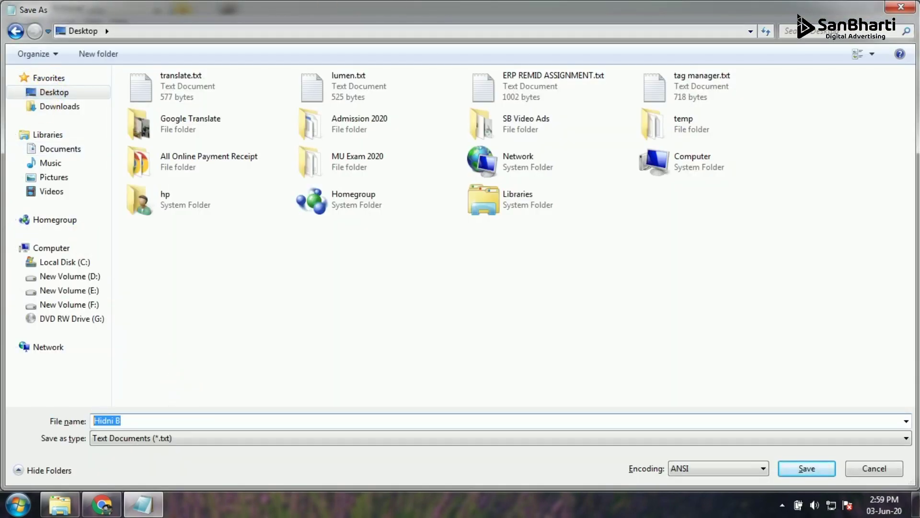
type("Hindi Book")
key("Return")
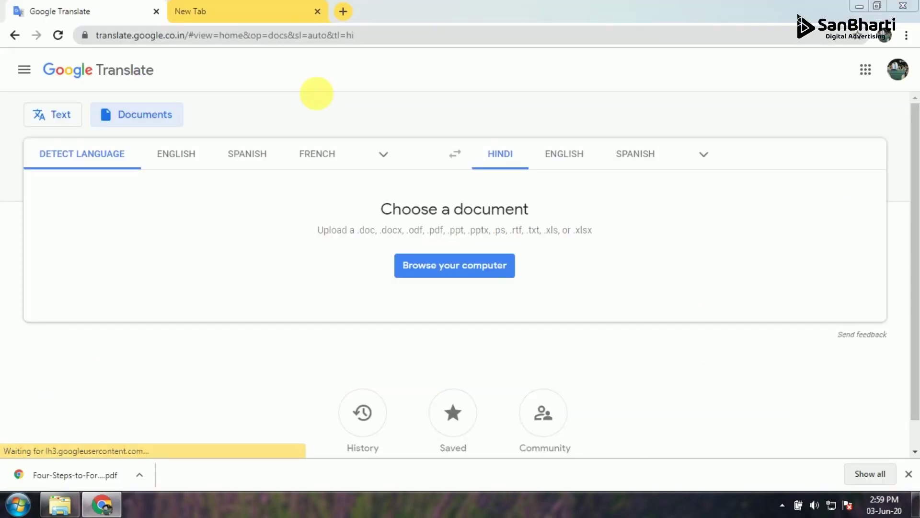
Upload the e-book PDF again and translate it with Arabic as the target language.
left_click(454, 265)
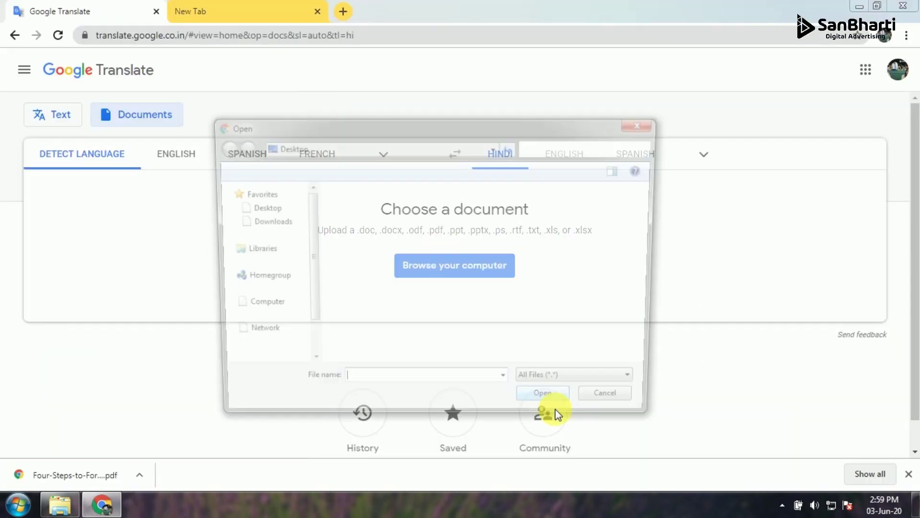
double_click(403, 237)
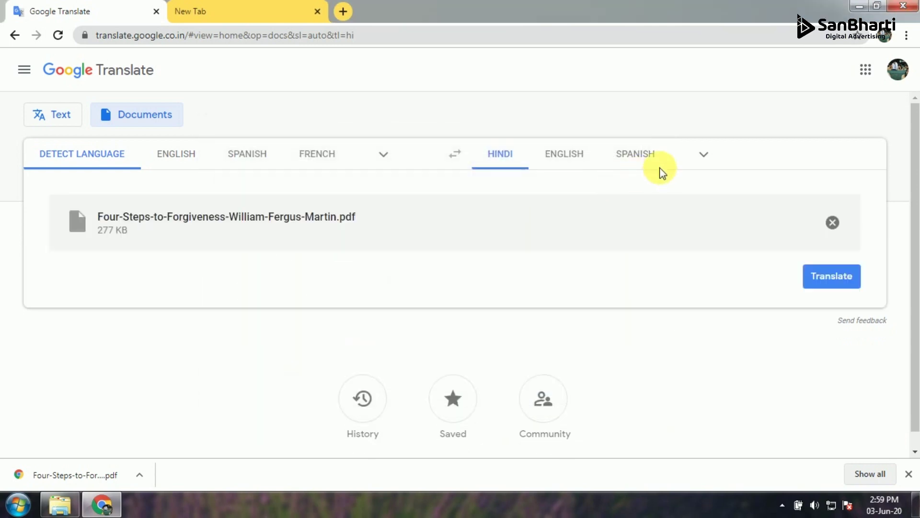
left_click(704, 154)
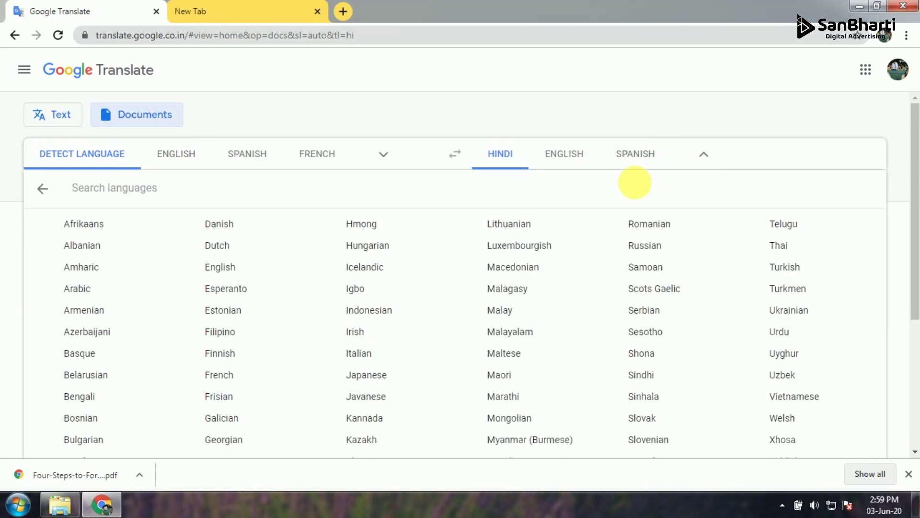
type("ara")
left_click(78, 223)
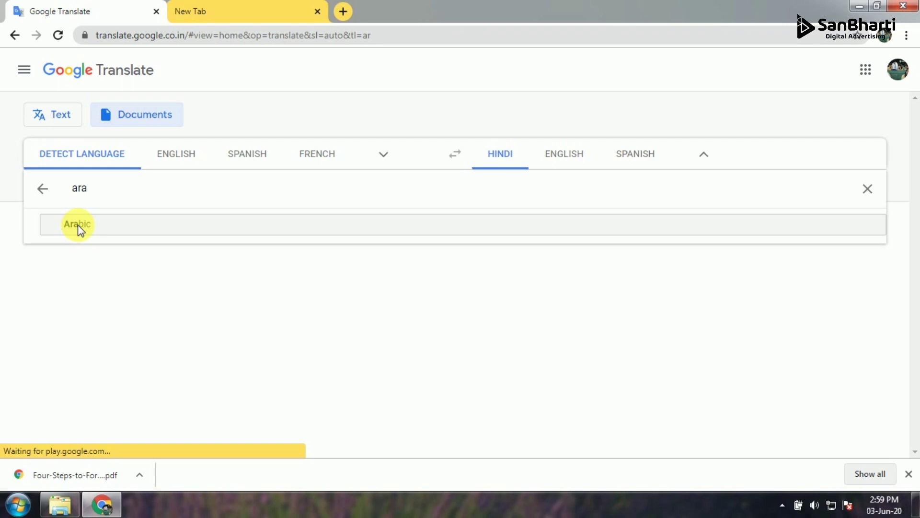
left_click(832, 275)
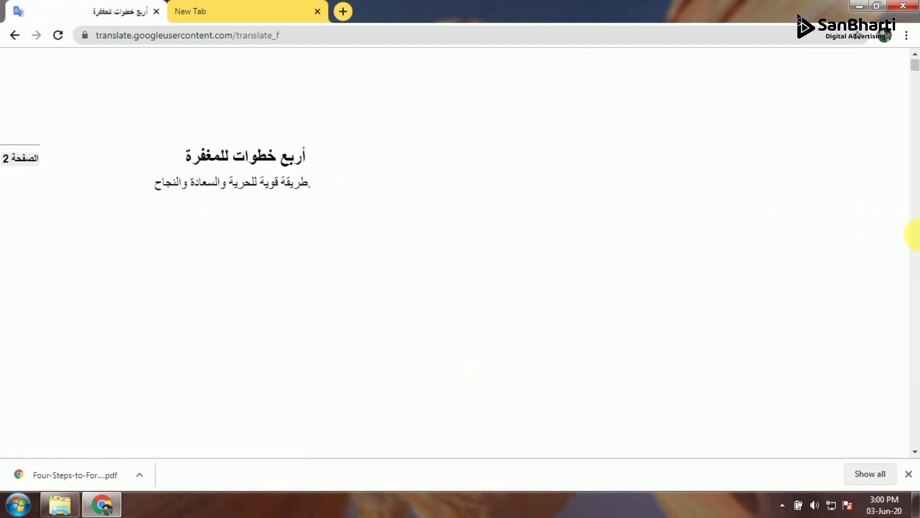
scroll(913, 232, "down", 5)
scroll(913, 232, "down", 3)
scroll(914, 231, "down", 3)
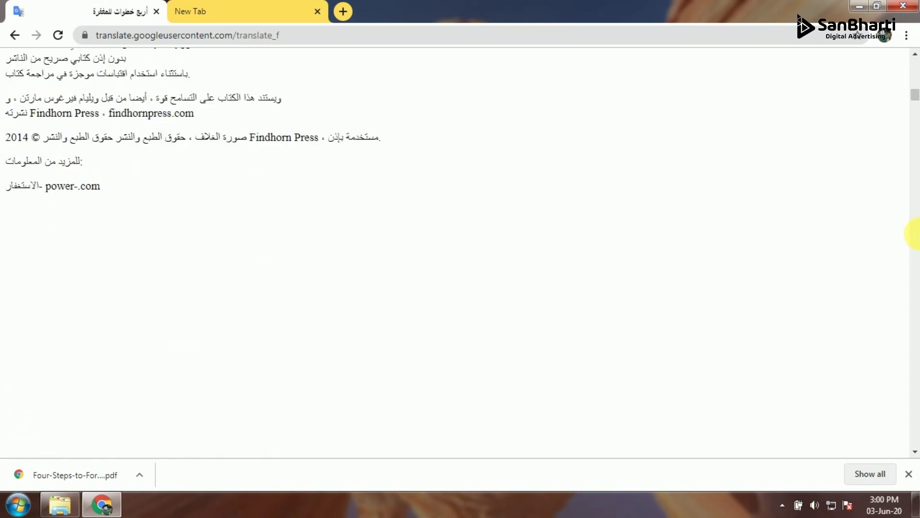
scroll(913, 232, "down", 3)
scroll(912, 232, "down", 2)
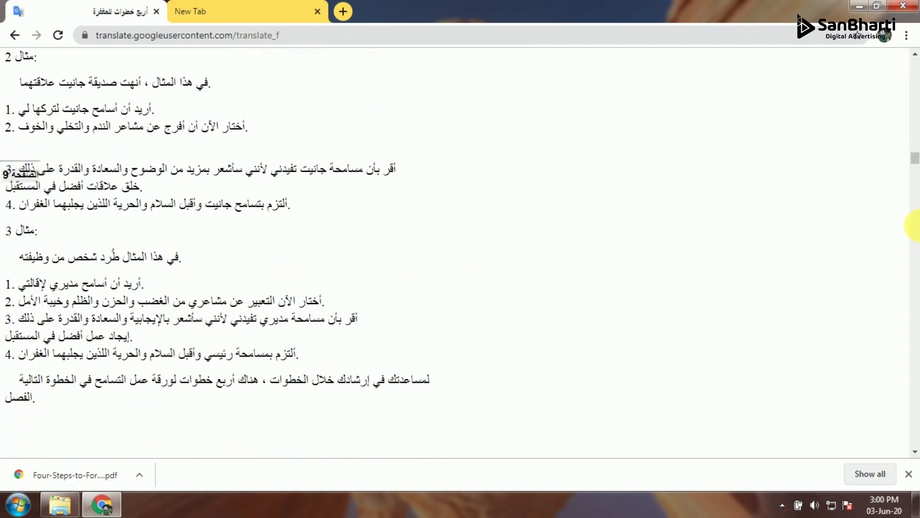
scroll(913, 232, "down", 5)
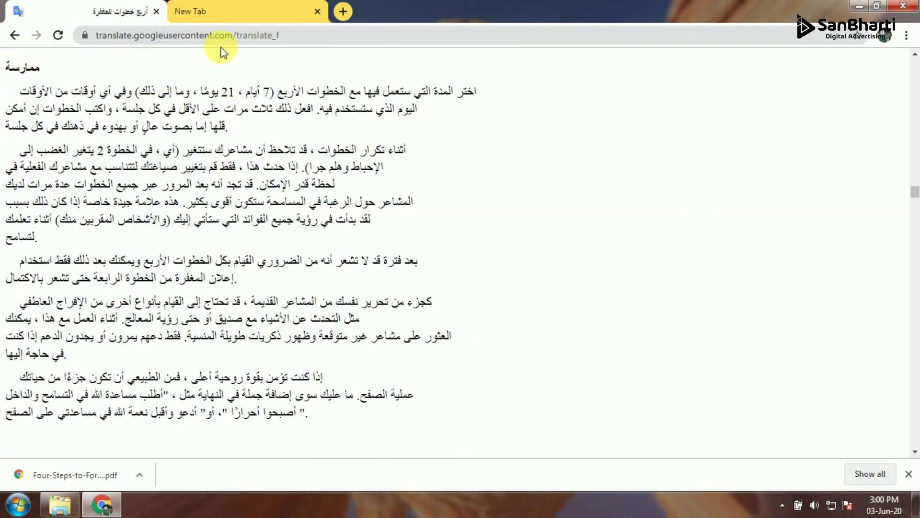
Close the Arabic translation tab.
left_click(157, 13)
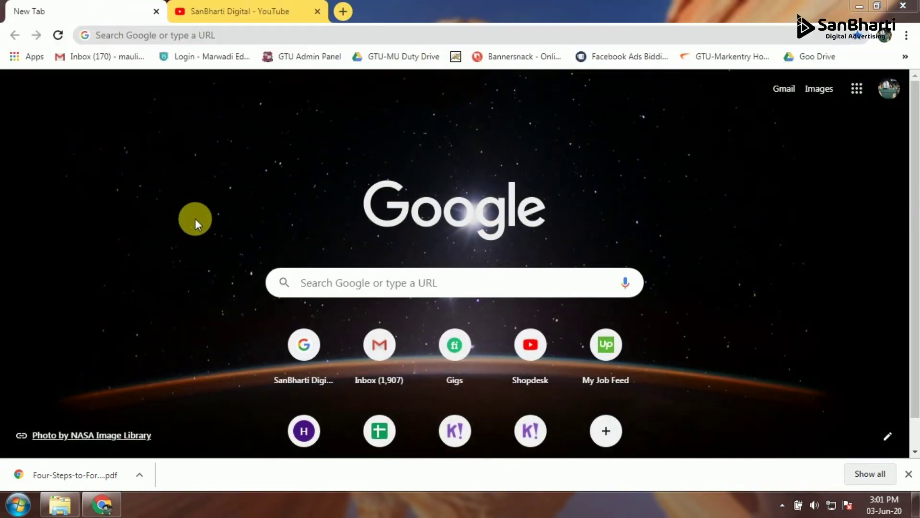
Switch to the SanBharti Digital YouTube channel page to view its uploads and popular uploads.
left_click(226, 11)
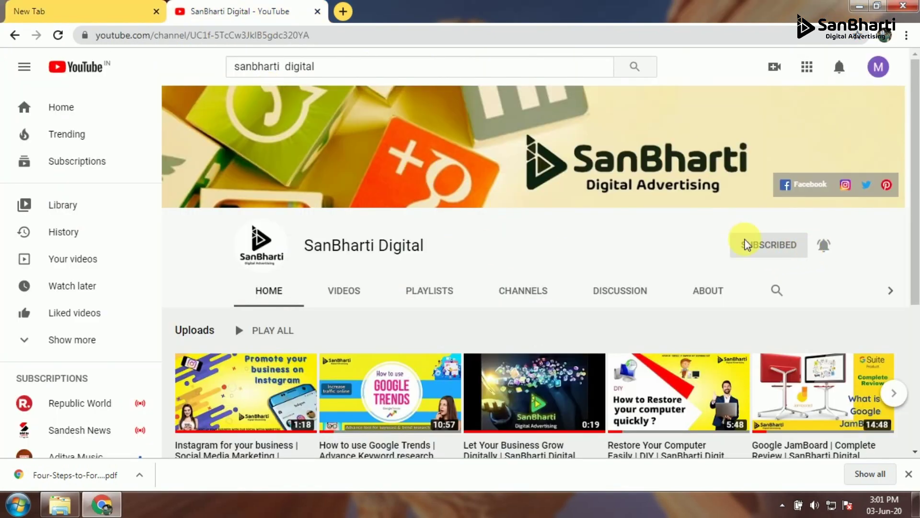
left_click_drag(916, 160, 915, 299)
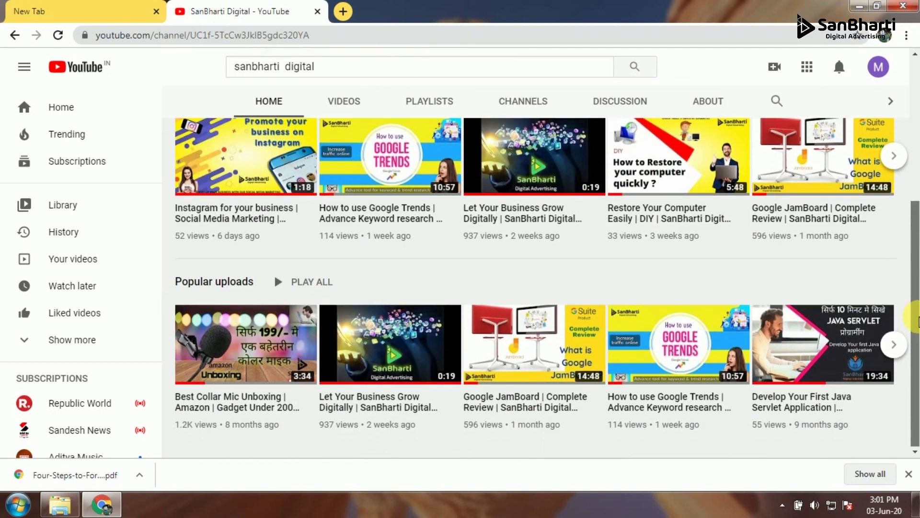
left_click_drag(914, 298, 915, 87)
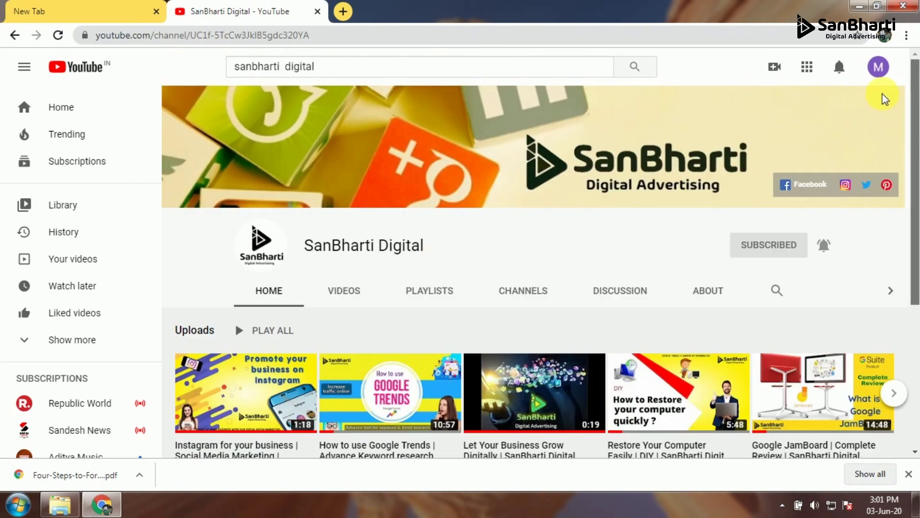